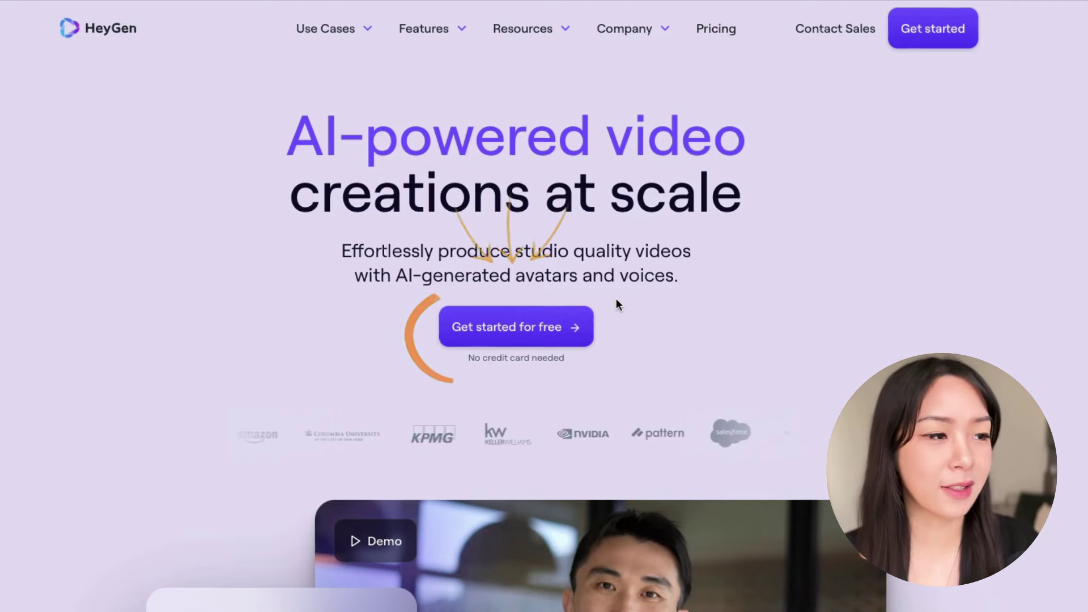
# Start a free HeyGen sign-up from the homepage's 'Get started for free' button
pyautogui.click(552, 338)
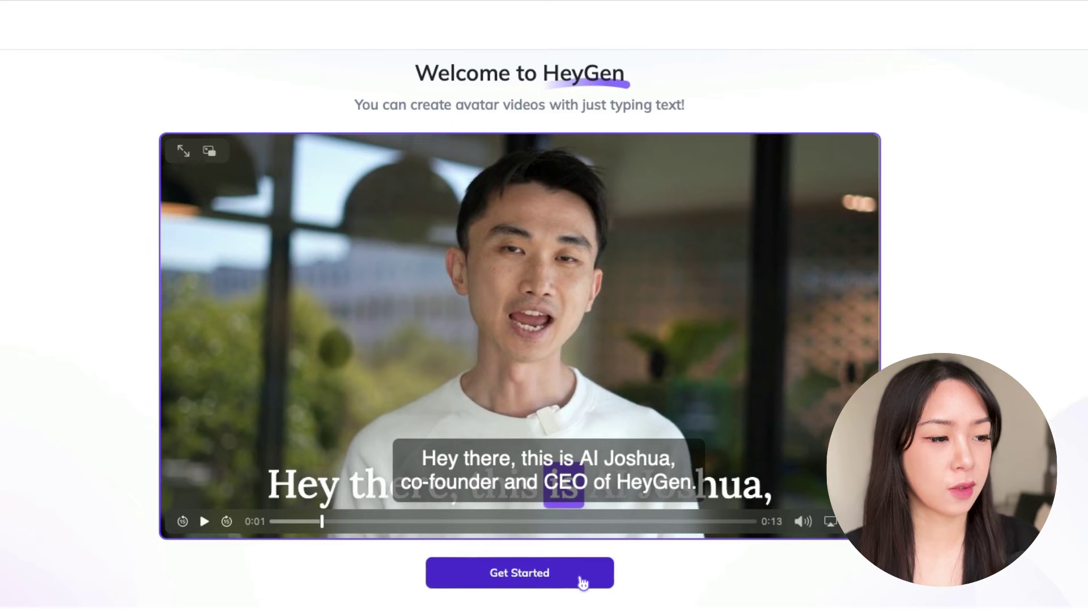
# Answer the first survey questions: Business Owner role, eCommerce industry, 2–5 company size
pyautogui.click(582, 582)
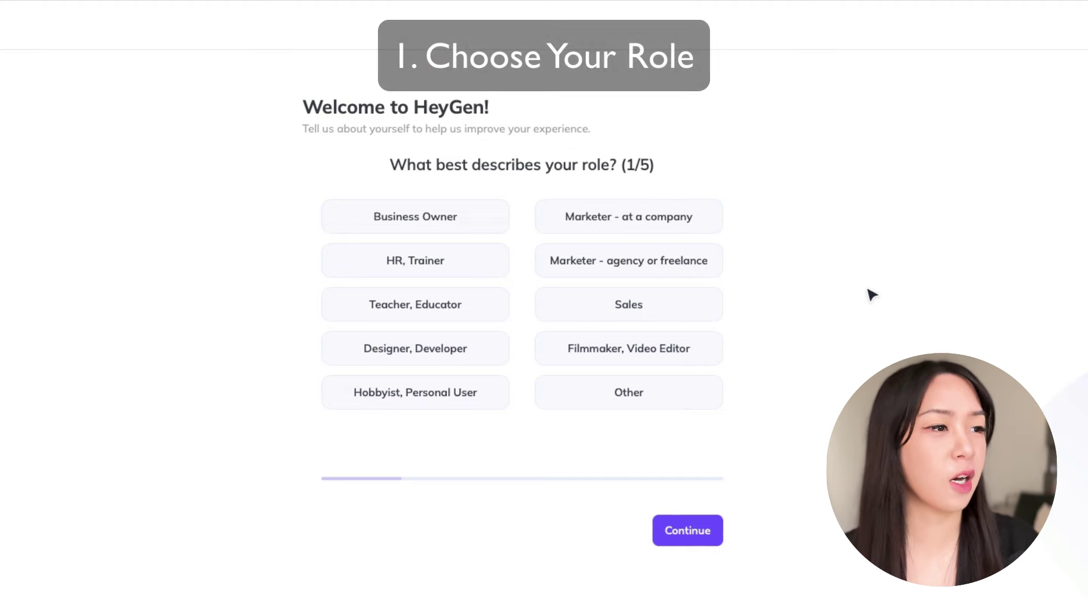
pyautogui.click(468, 226)
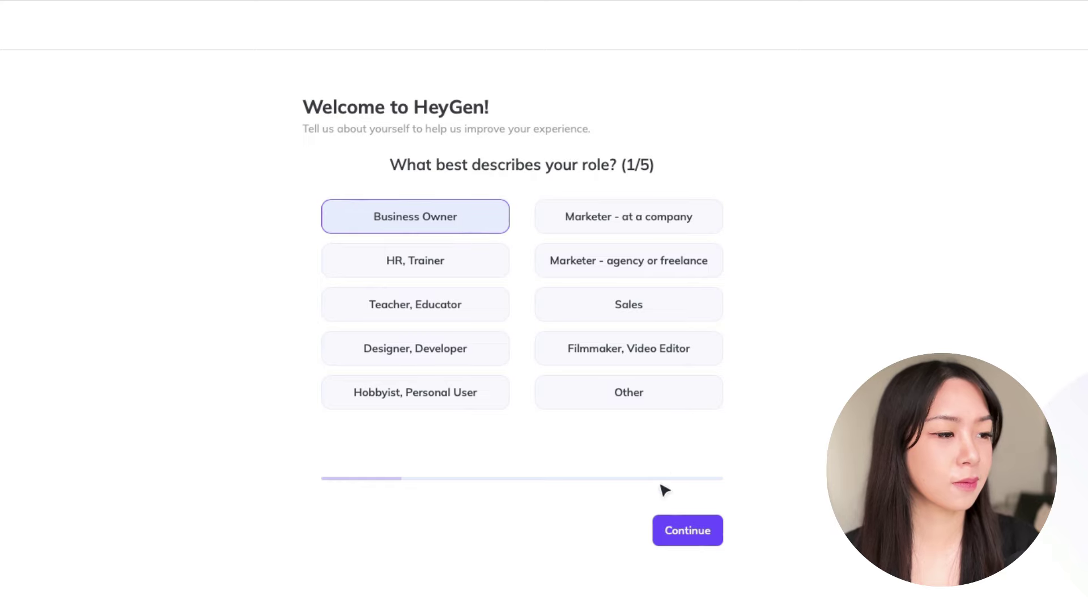
pyautogui.click(692, 538)
pyautogui.click(429, 233)
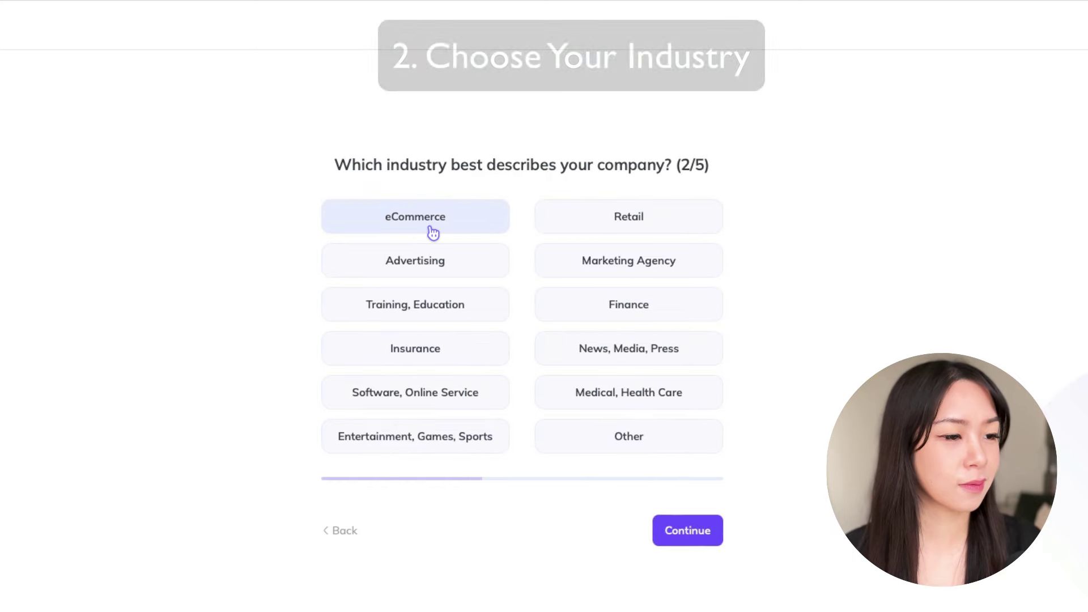
pyautogui.click(705, 533)
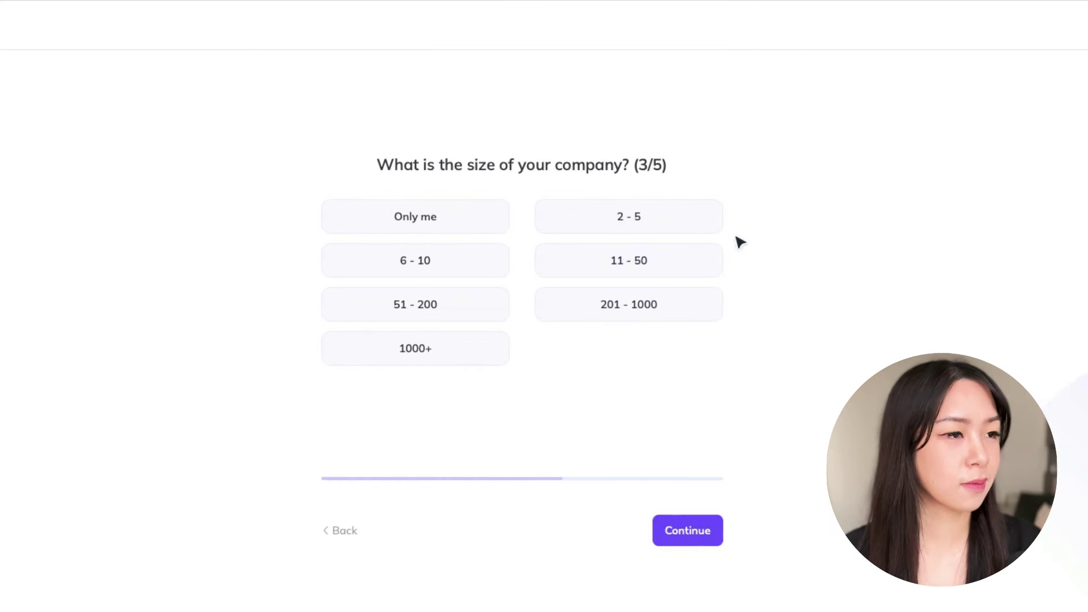
pyautogui.click(575, 213)
pyautogui.click(698, 527)
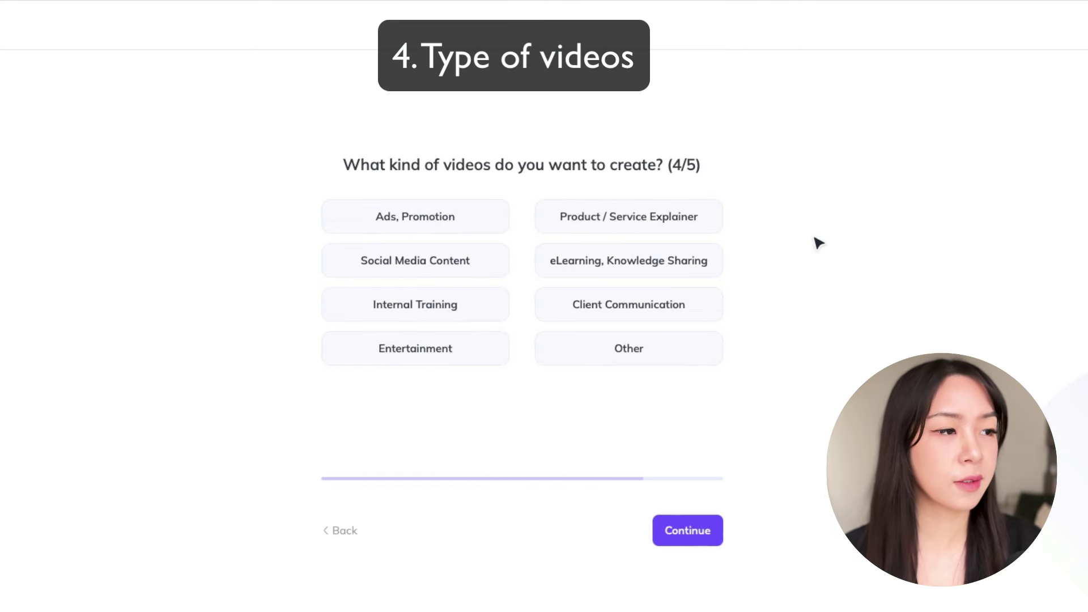
# Pick Social Media Content, eLearning and Internal Training, choose Youtube as referral, and submit
pyautogui.click(447, 281)
pyautogui.click(633, 268)
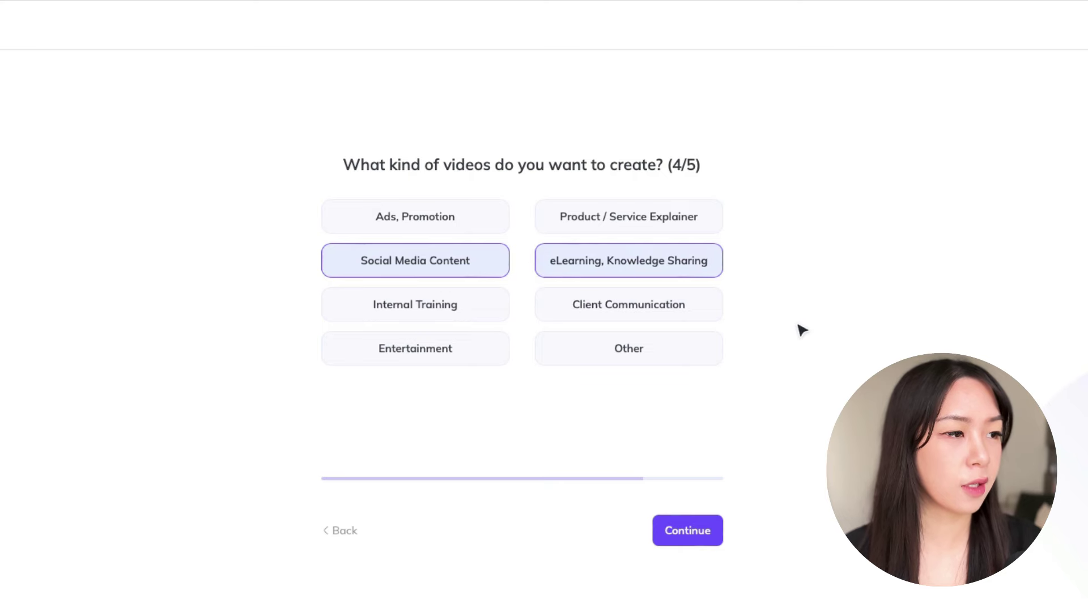
pyautogui.click(495, 315)
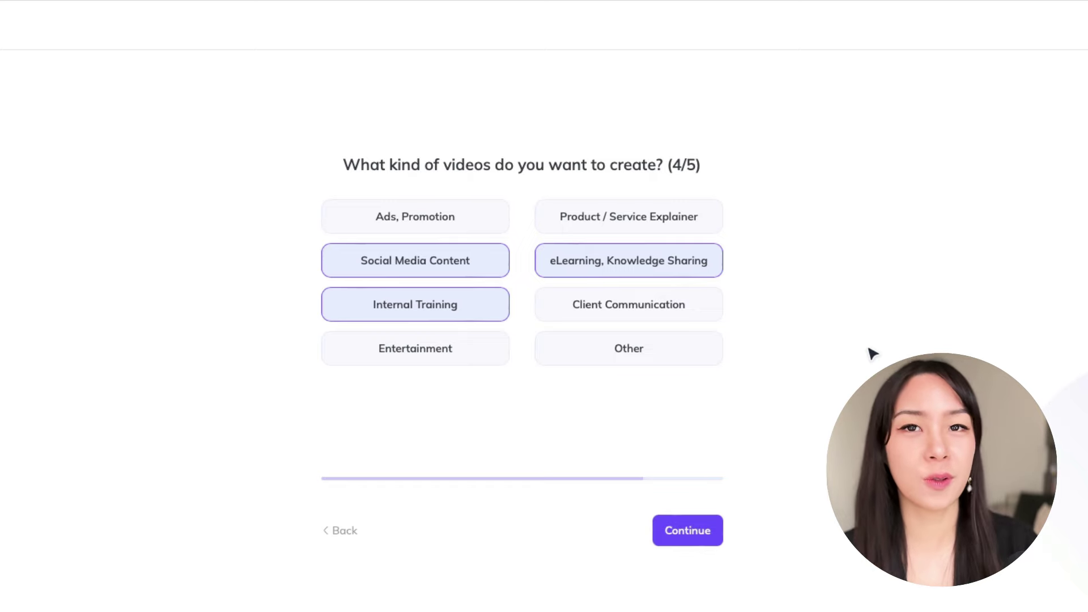
pyautogui.click(703, 530)
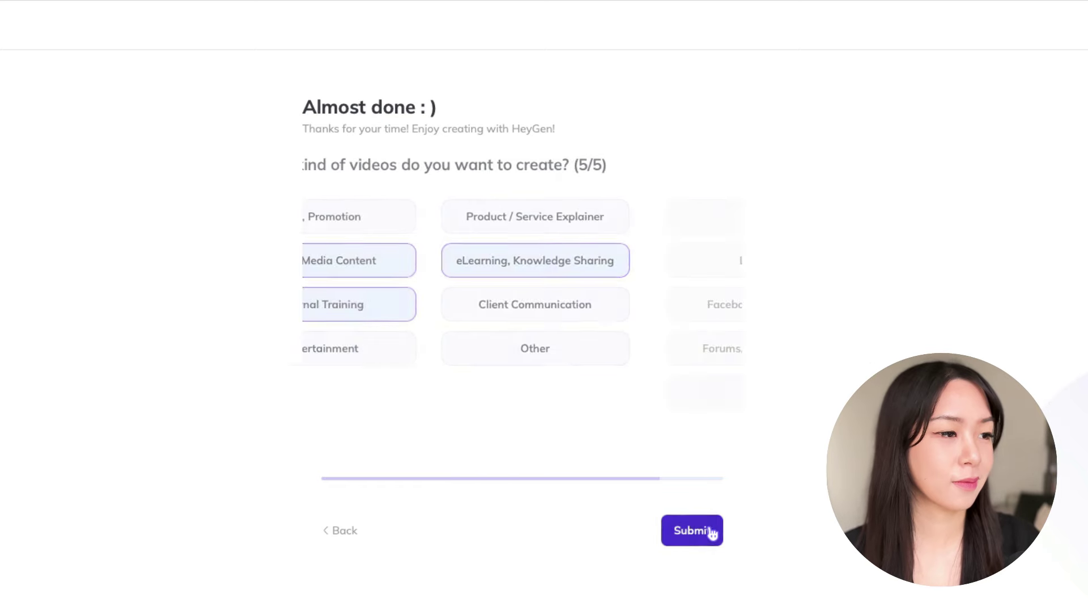
pyautogui.click(688, 213)
pyautogui.click(703, 532)
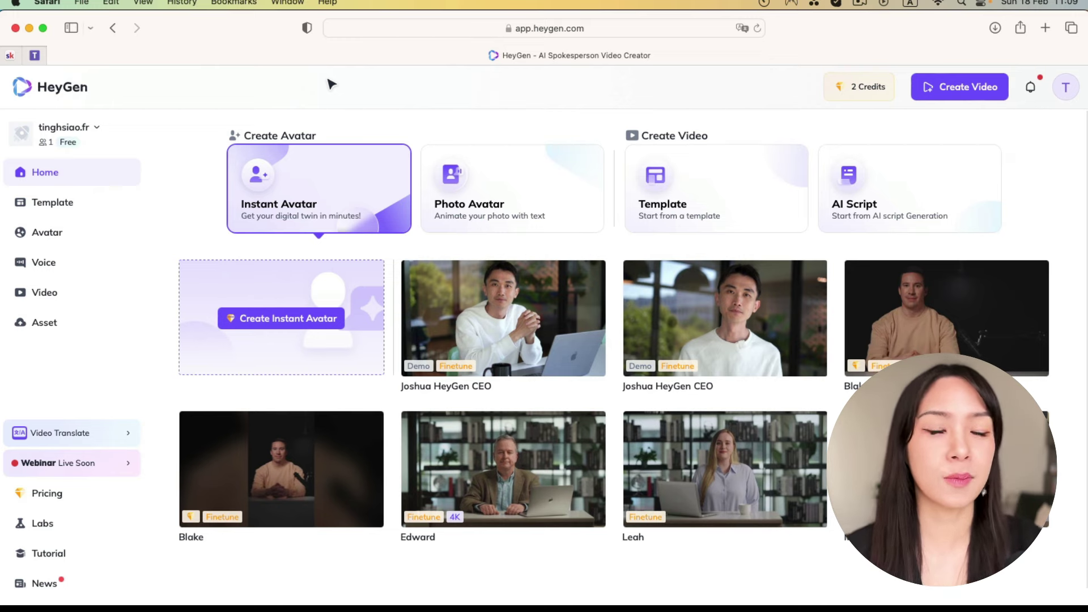
# Subscribe to the monthly-billed Creator plan at $29/month, bringing the account to 17 credits
pyautogui.click(286, 319)
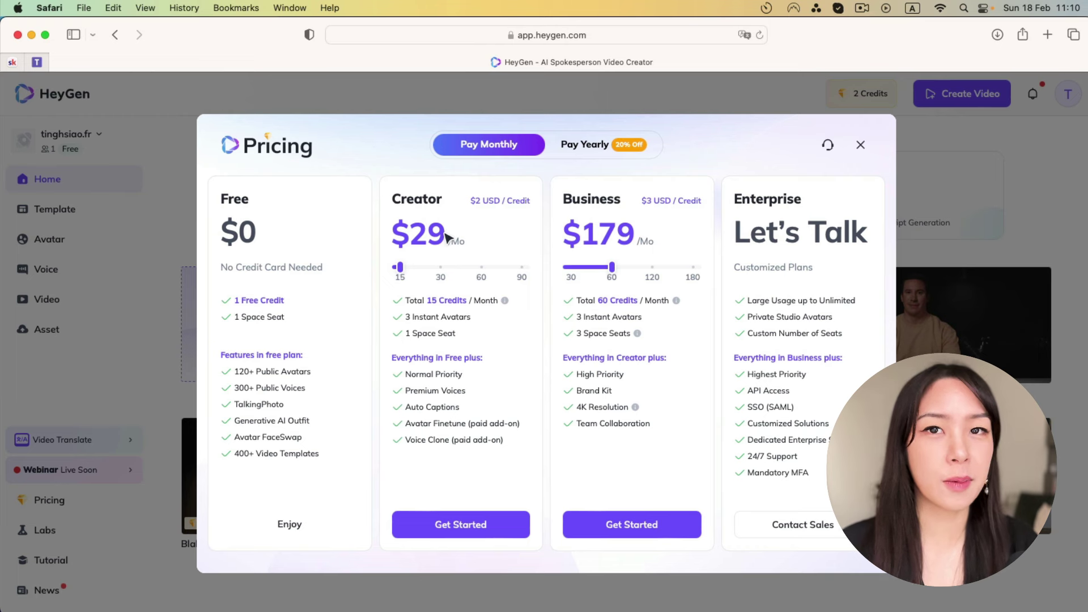
pyautogui.click(603, 149)
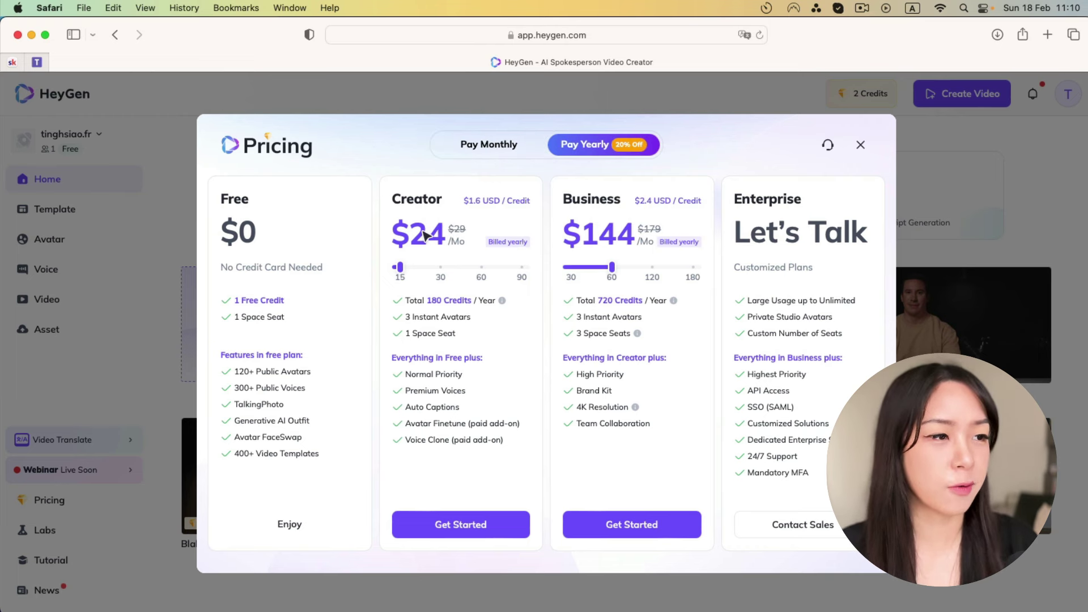
pyautogui.click(525, 148)
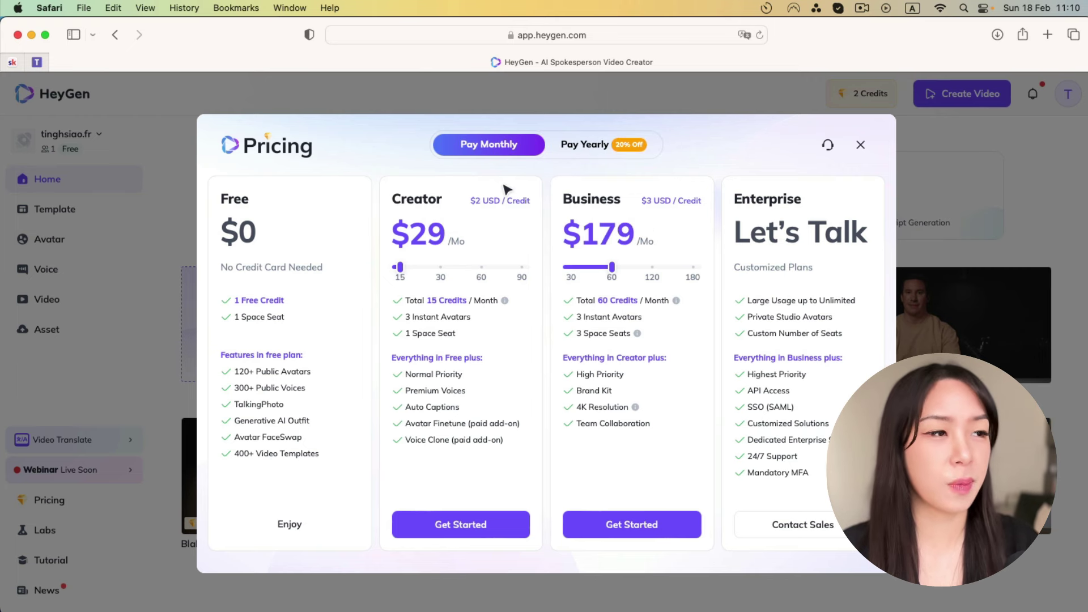
pyautogui.click(487, 532)
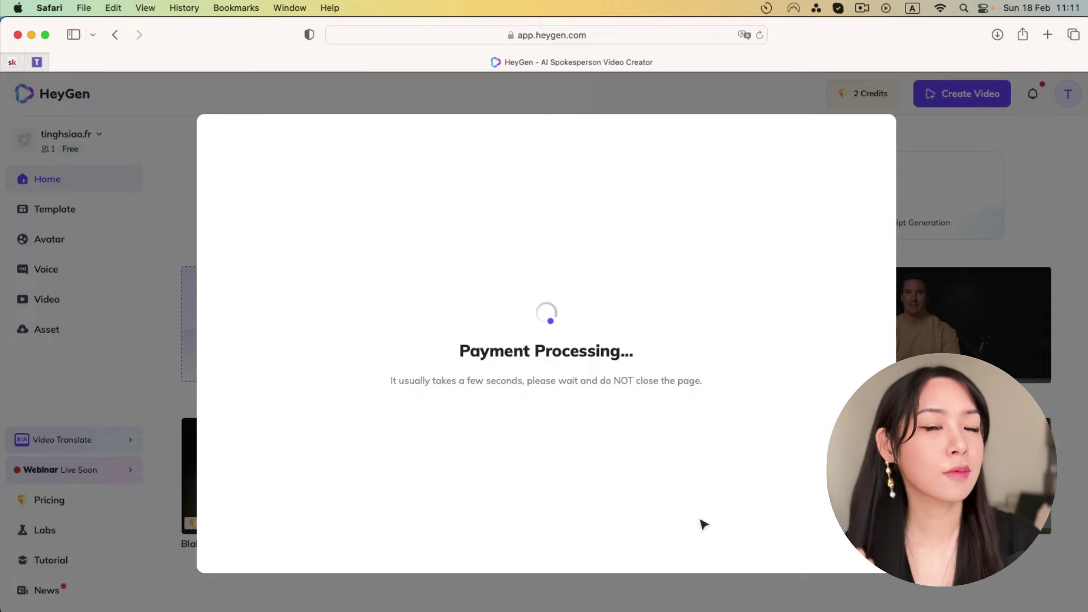
pyautogui.click(546, 447)
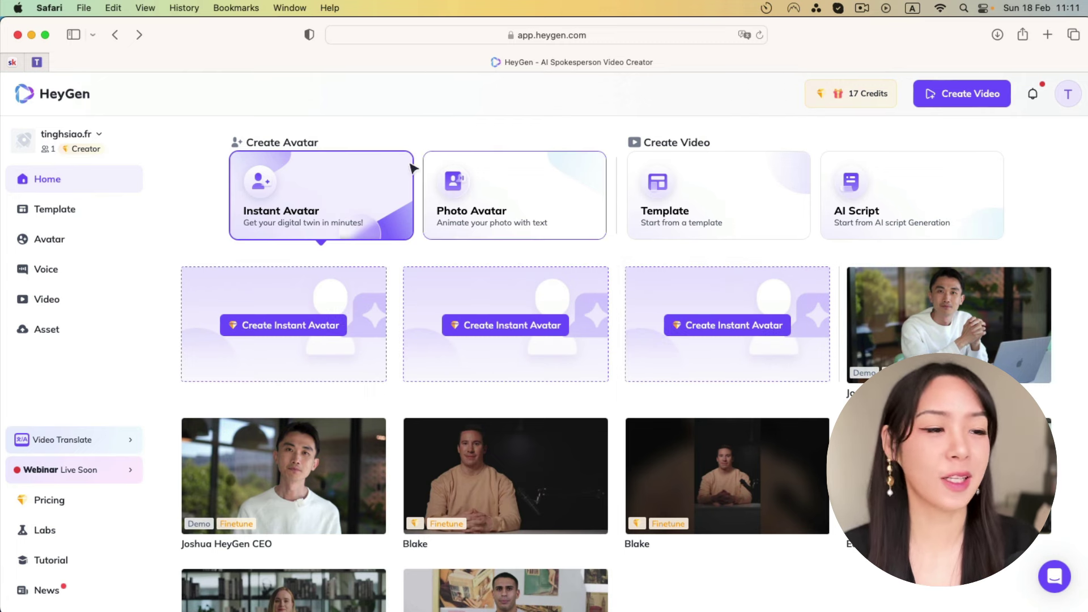
# Launch the Create Instant Avatar wizard and move past its Intro to the Instructions step
pyautogui.click(320, 330)
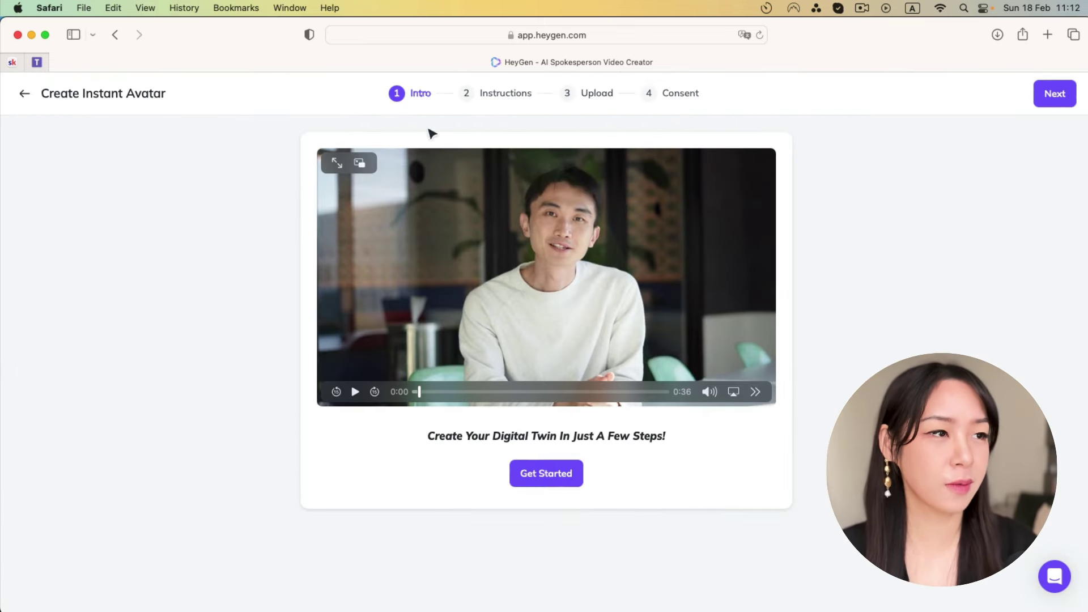
pyautogui.click(565, 477)
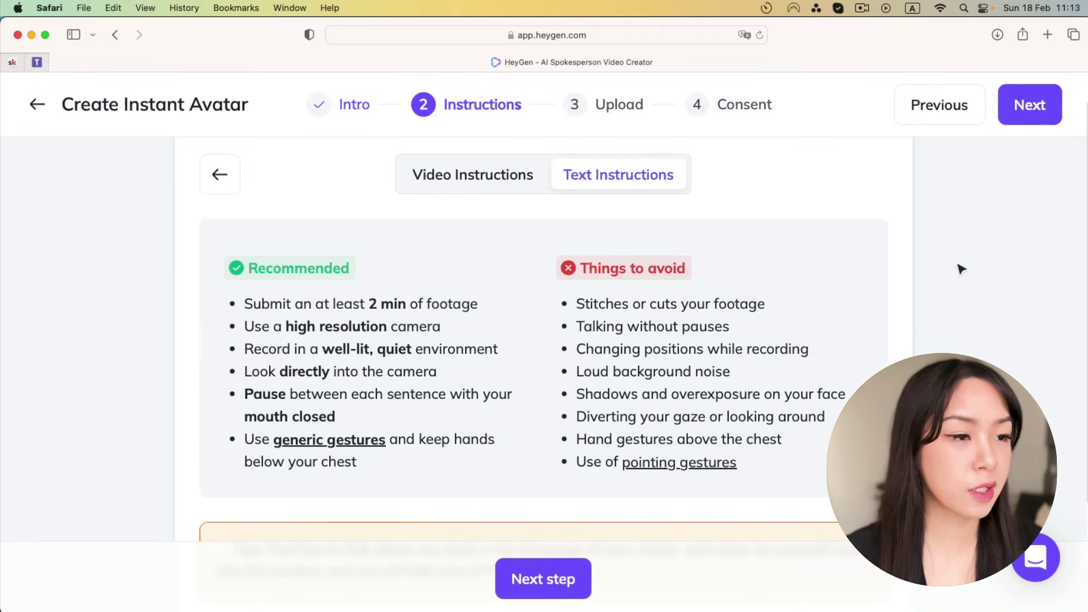
pyautogui.moveTo(245, 304); pyautogui.dragTo(481, 301)
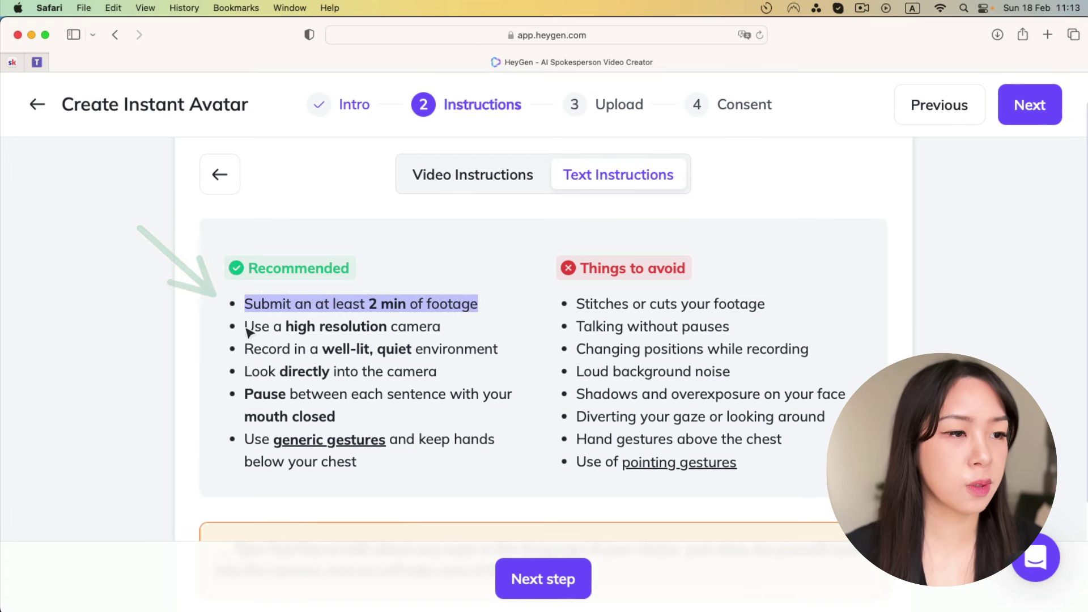
pyautogui.moveTo(286, 327); pyautogui.dragTo(391, 327)
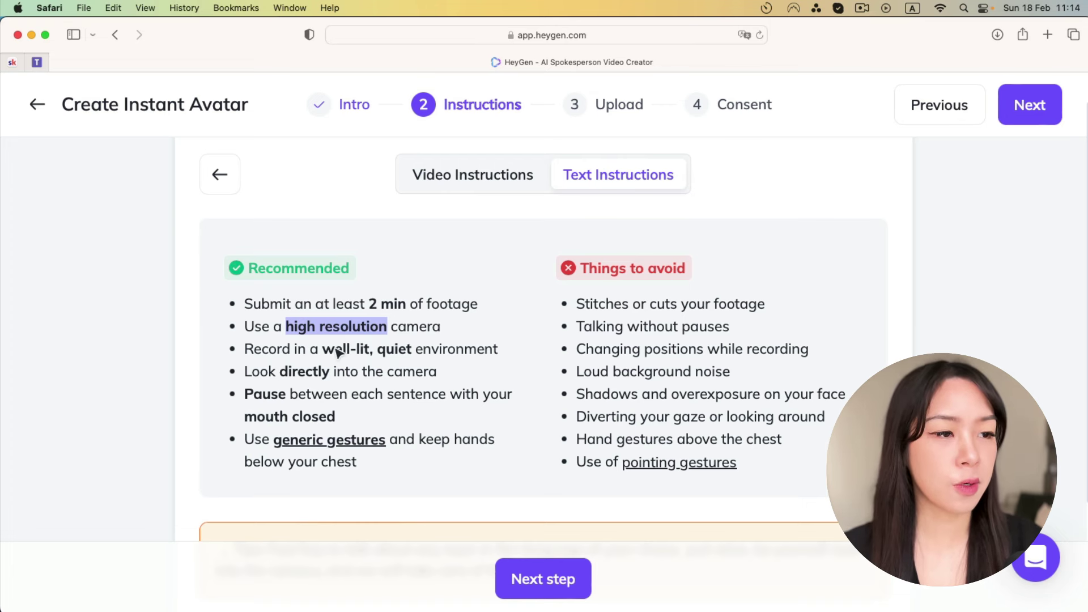
pyautogui.moveTo(327, 351); pyautogui.dragTo(380, 353)
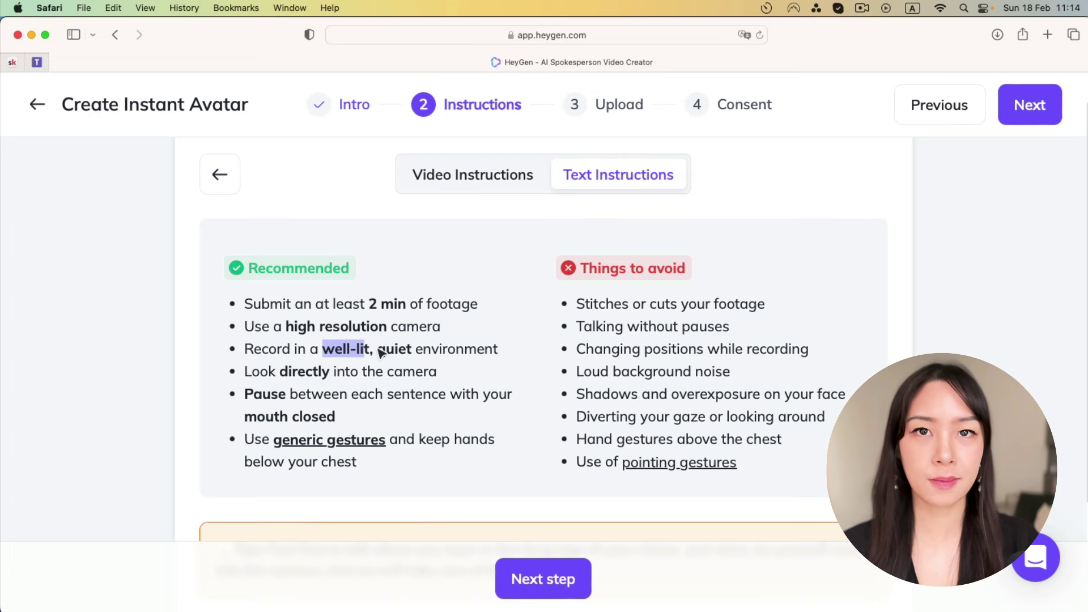
pyautogui.click(354, 418)
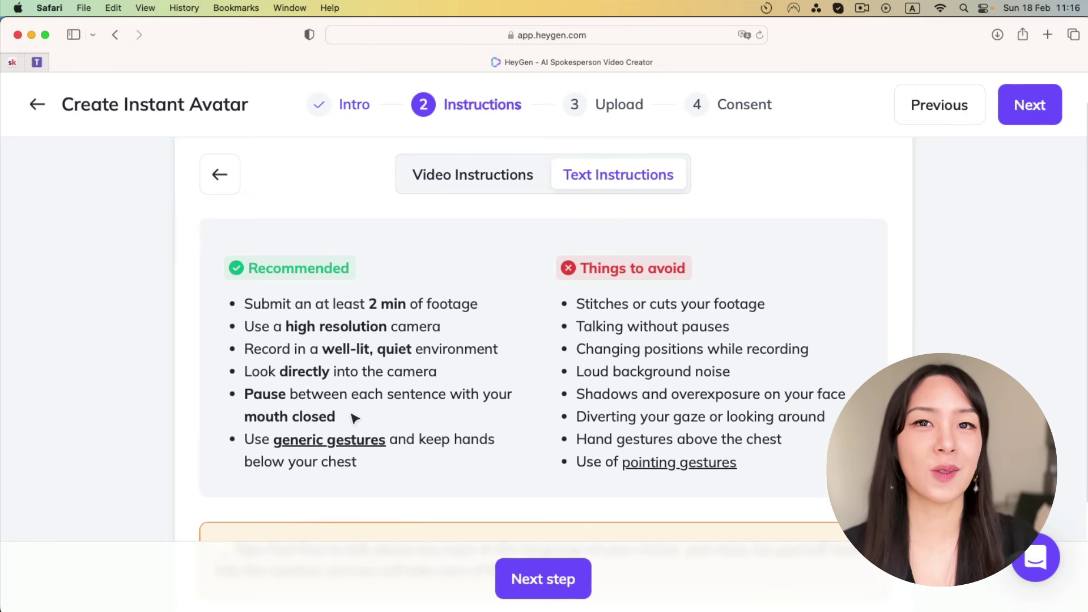
# Continue from the Instructions page to the wizard's Upload step
pyautogui.click(582, 591)
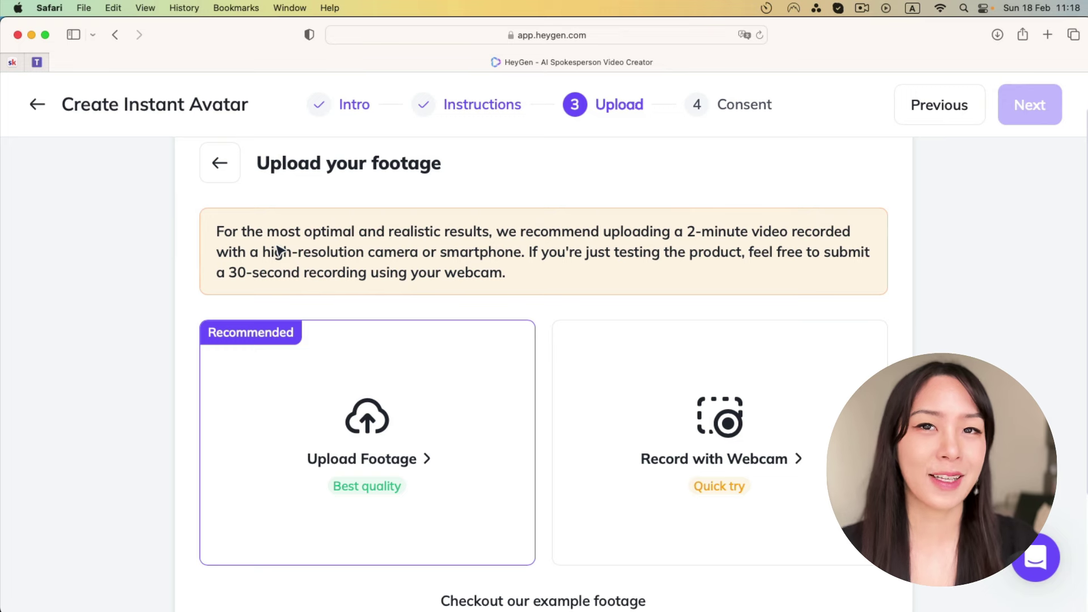
# Upload the 3:02 footage clip and play it briefly in the preview player
pyautogui.click(407, 465)
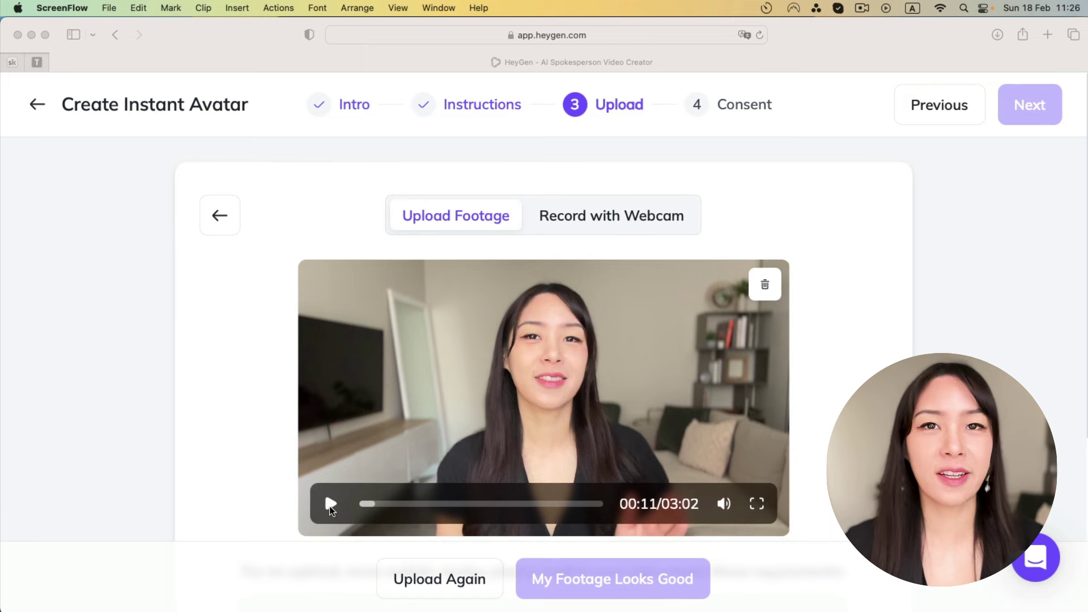
pyautogui.click(330, 504)
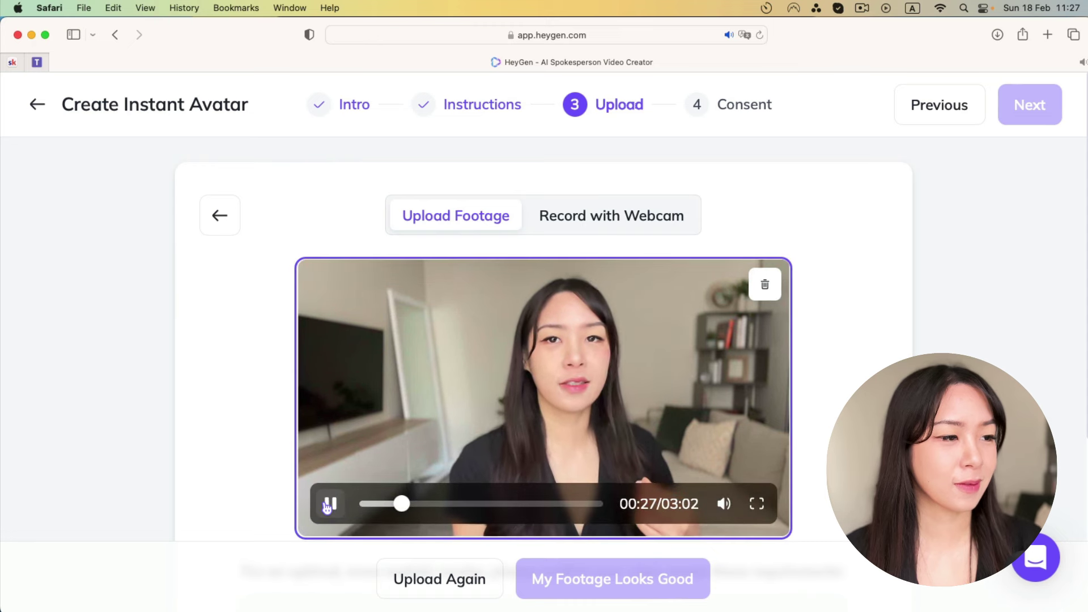
pyautogui.click(330, 503)
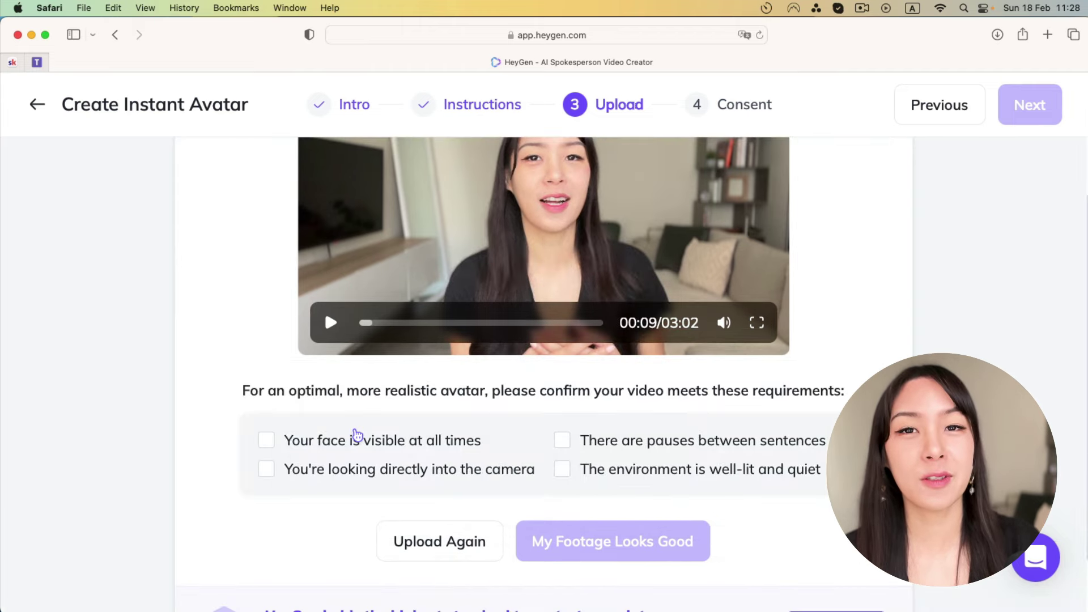
# Tick all four footage requirements: visible face, eye contact, good lighting, pauses between sentences
pyautogui.click(364, 445)
pyautogui.click(364, 471)
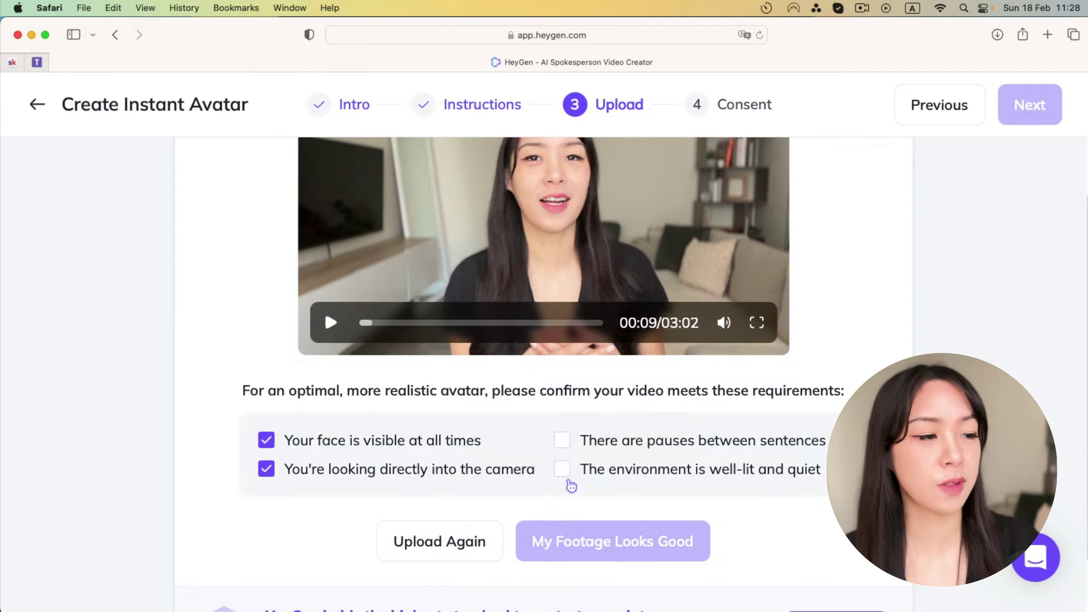
pyautogui.click(562, 470)
pyautogui.click(574, 441)
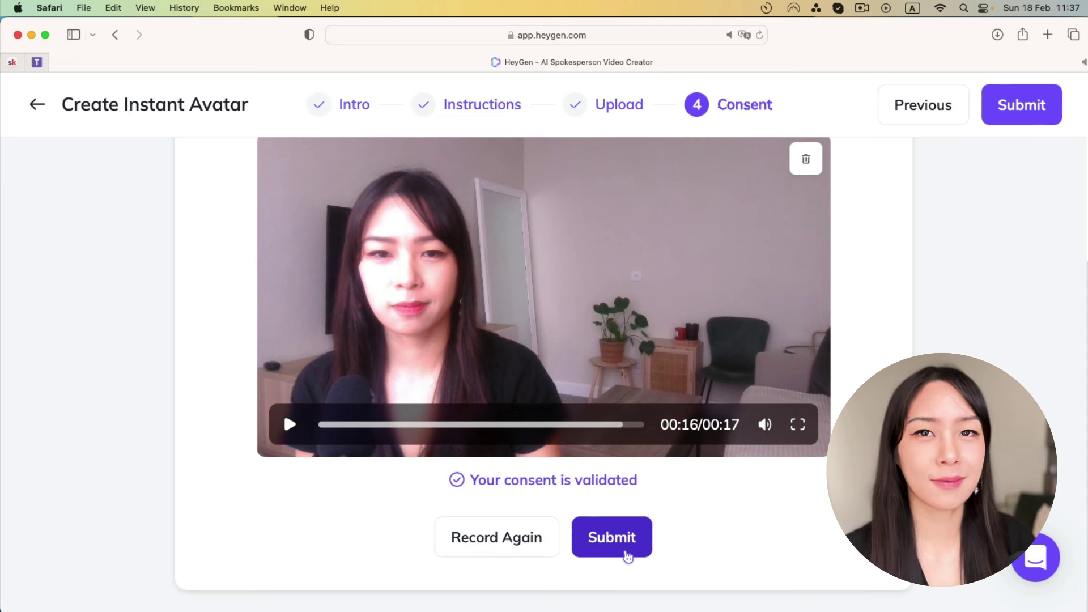
# Submit the validated 17-second consent recording to create the instant avatar
pyautogui.click(627, 556)
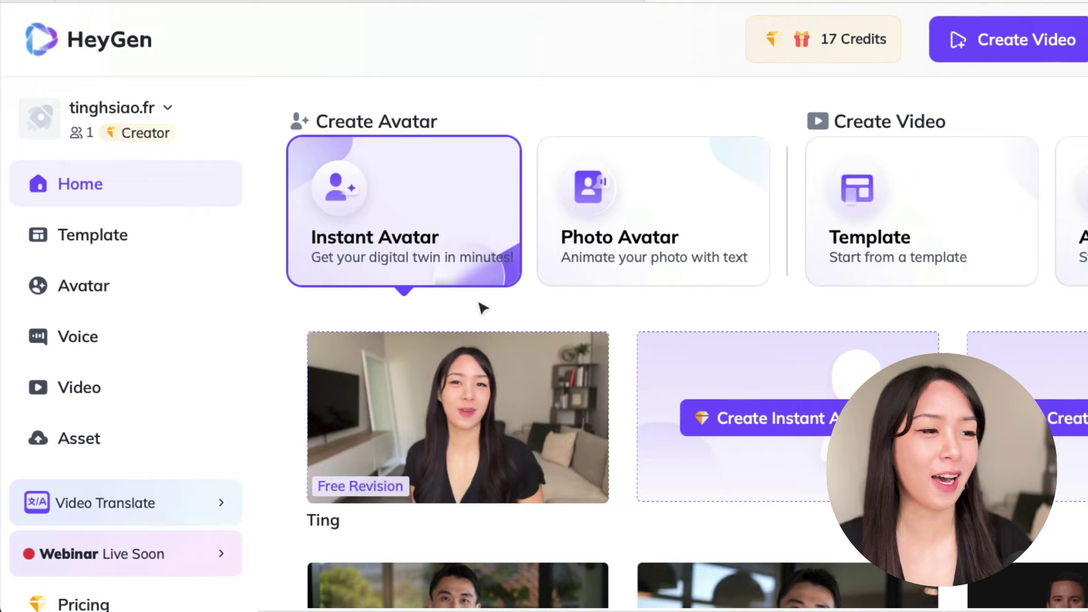
# Open the finished instant avatar's preview from the Home dashboard
pyautogui.click(456, 425)
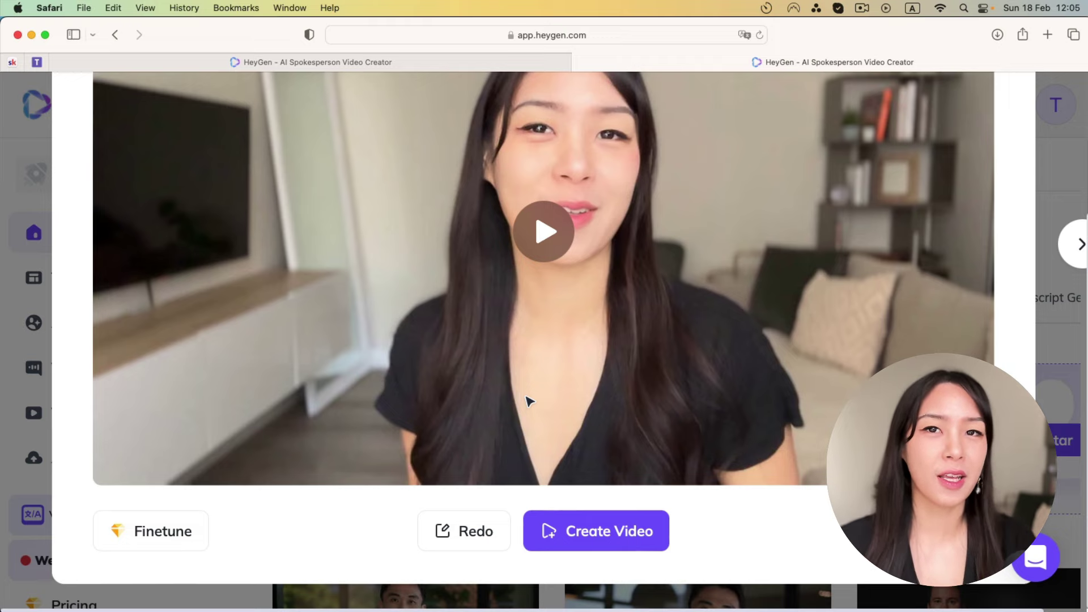
# Create a Portrait video with the instant avatar, opening an Untitled Video in the editor
pyautogui.click(629, 534)
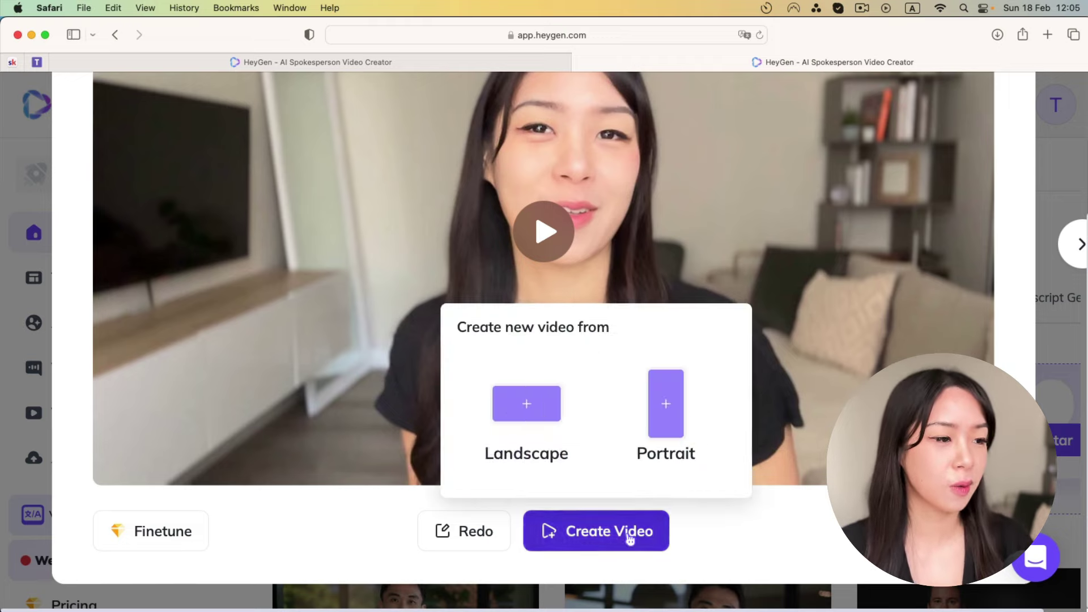
pyautogui.click(648, 372)
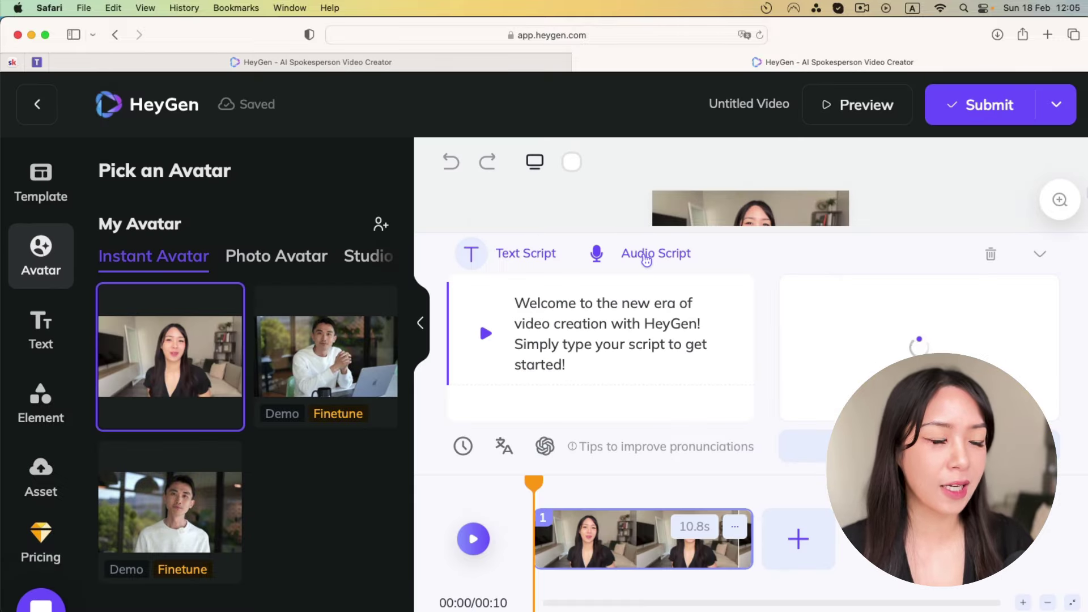